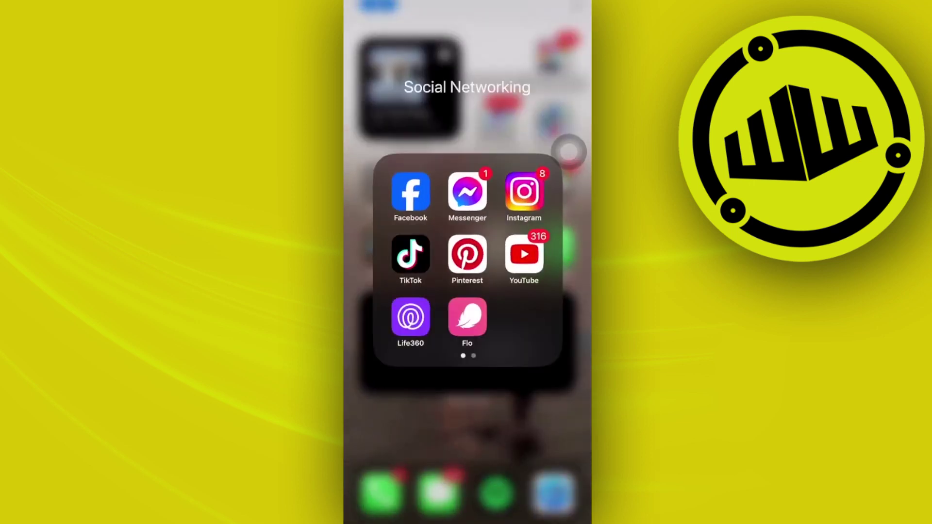
Step: Launch TikTok from the Social Networking folder to reach the For You feed
left_click(410, 254)
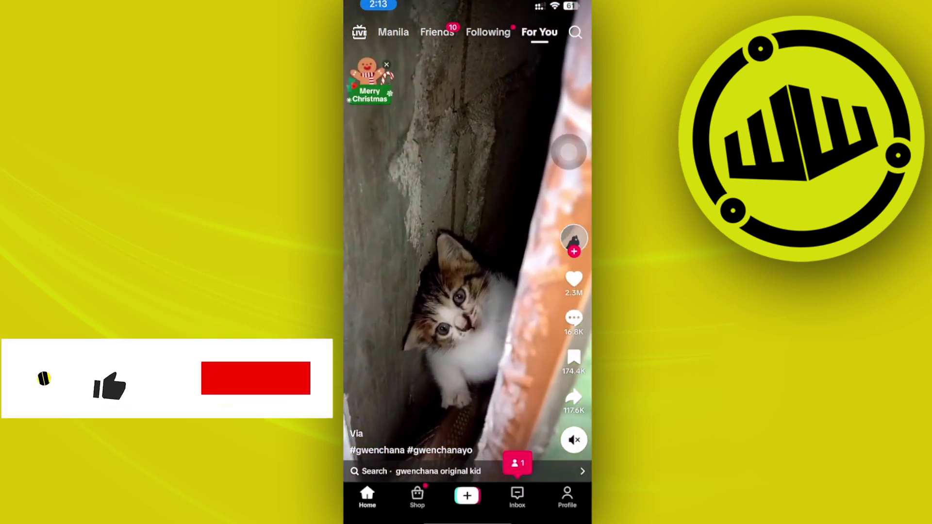
Step: Open the TikTok camera in Photo mode and move the floating overlay off the camera options
left_click(466, 496)
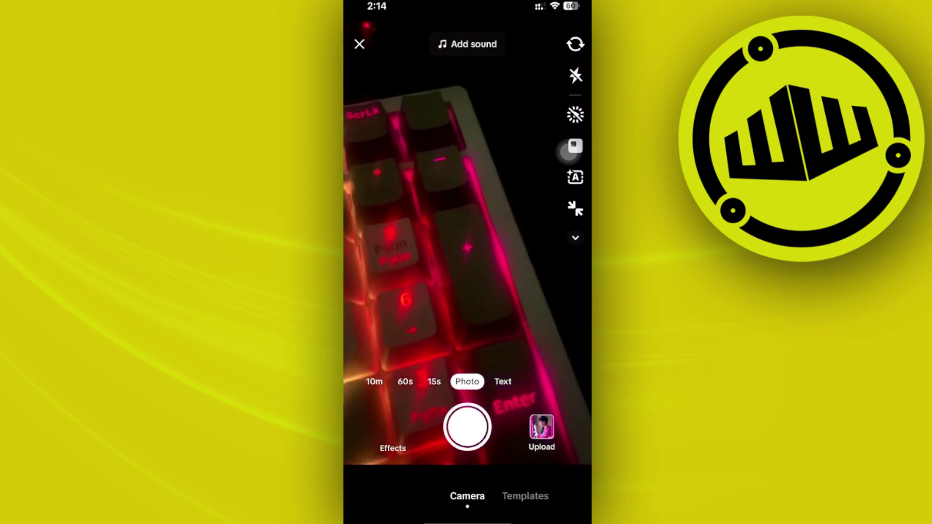
left_click_drag(570, 150, 570, 323)
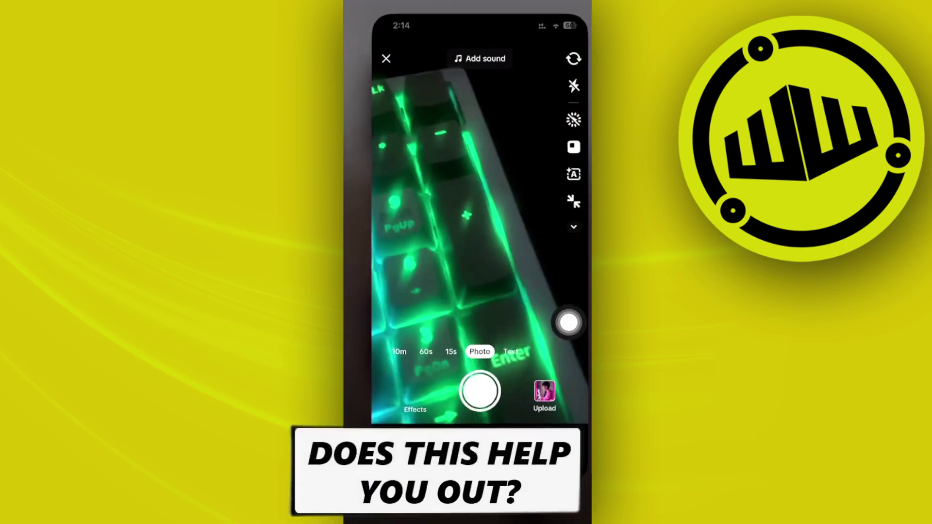